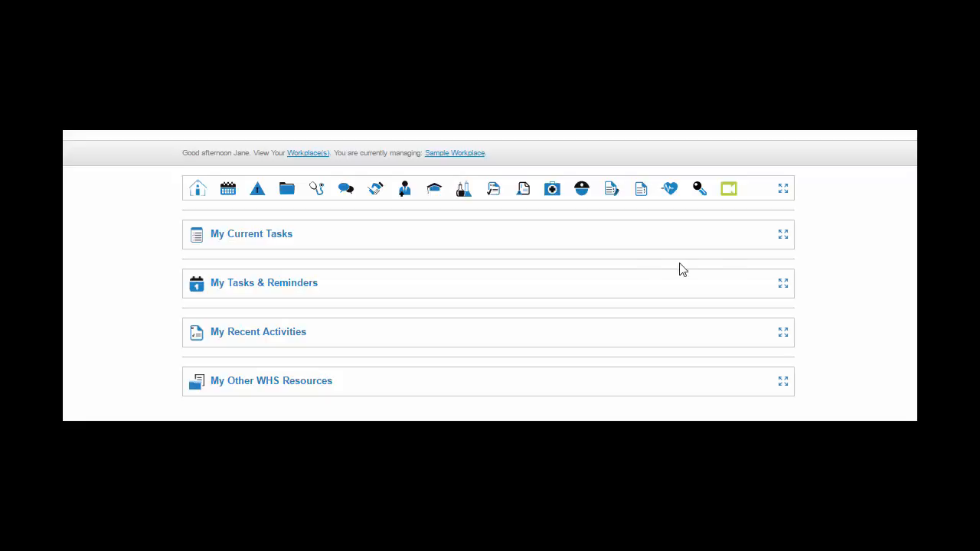
# Step: Open the WHS Training Plans and Records module and review its guidance on creating new plans and its help information
pyautogui.click(435, 190)
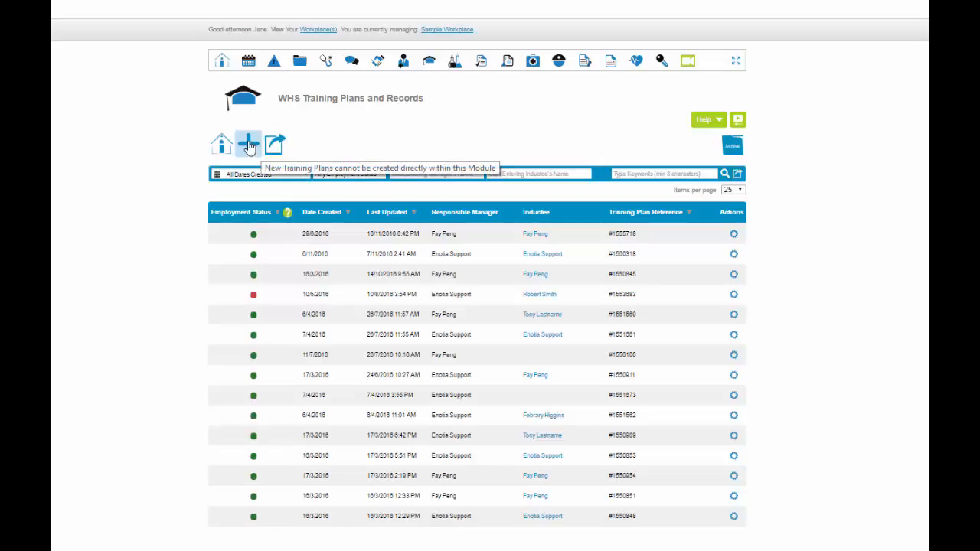
pyautogui.click(249, 145)
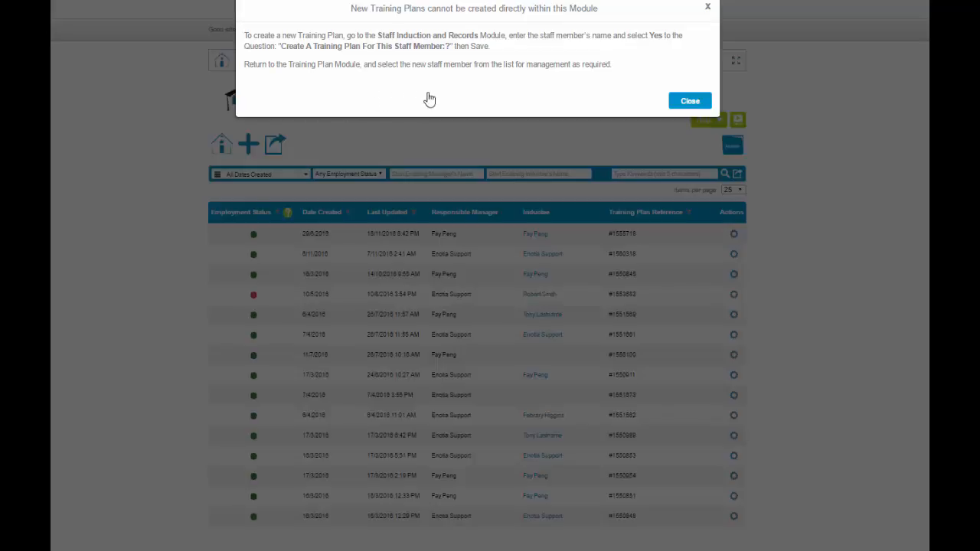
pyautogui.click(692, 102)
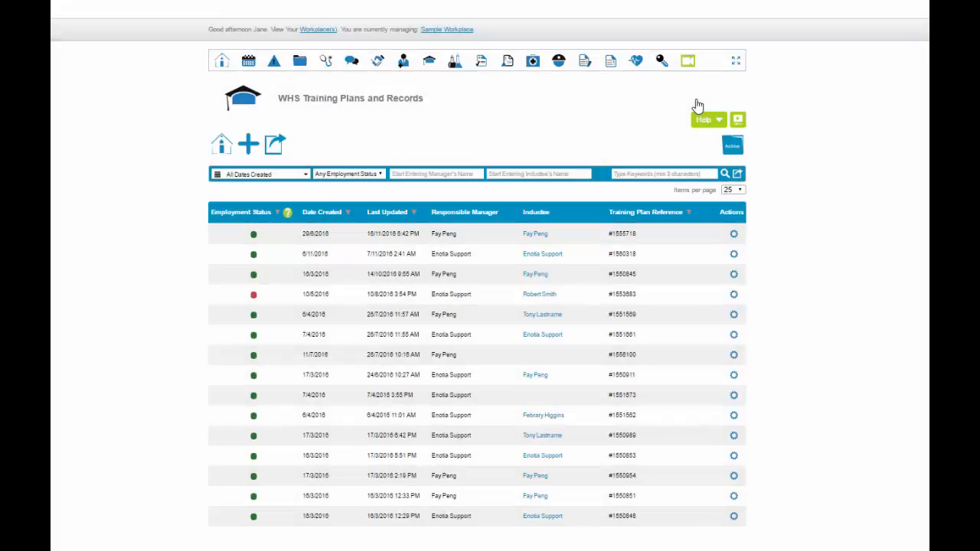
pyautogui.click(716, 125)
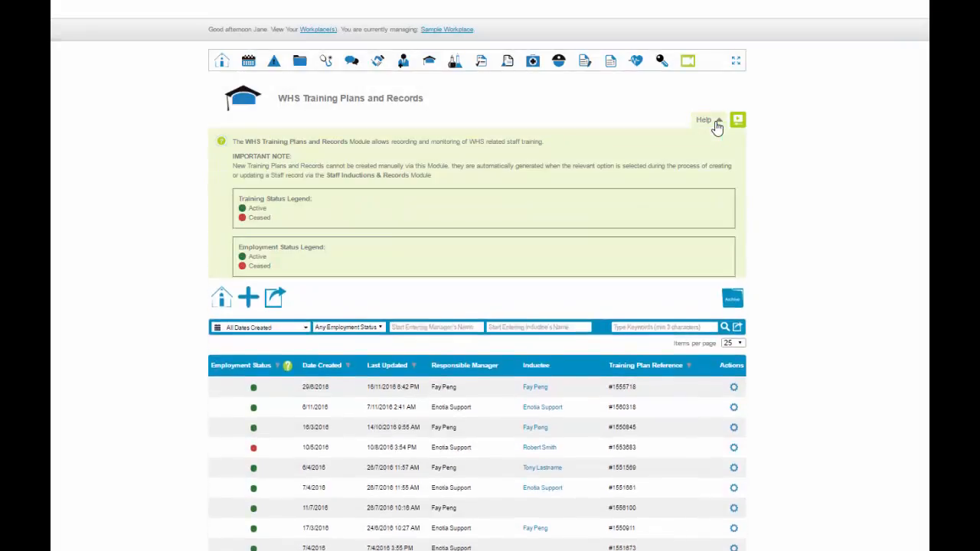
pyautogui.click(716, 125)
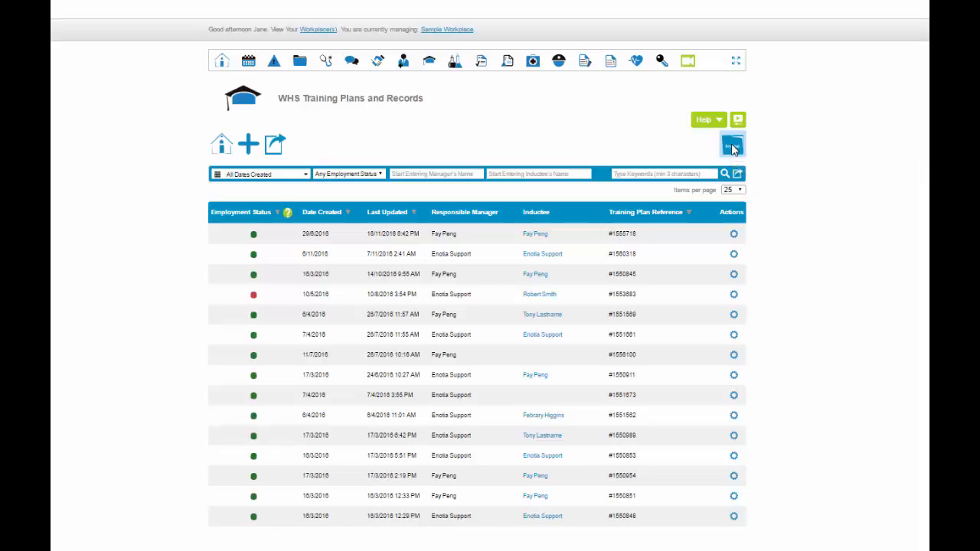
# Step: Check the actions available for the first archived training plan record, and return to the current WHS Training Plans and Records list
pyautogui.click(732, 147)
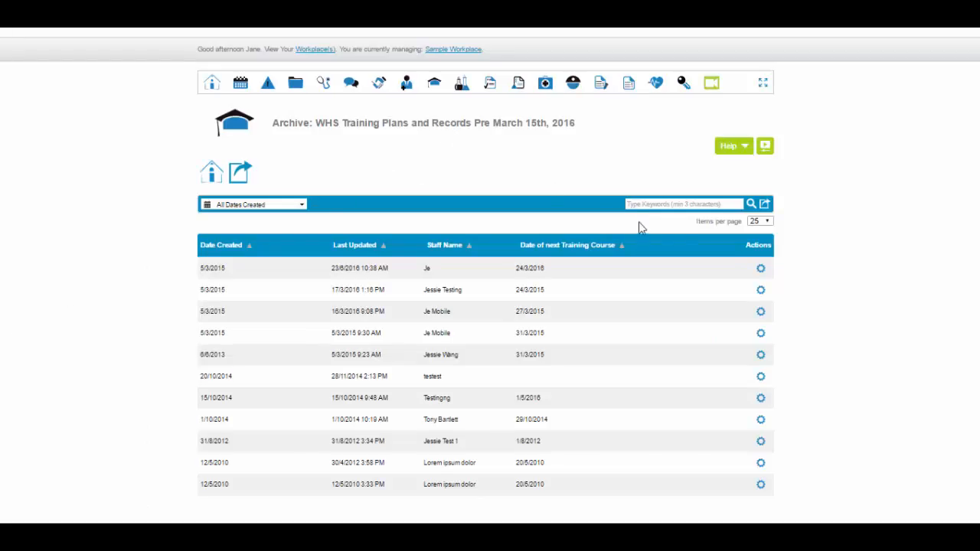
pyautogui.click(758, 268)
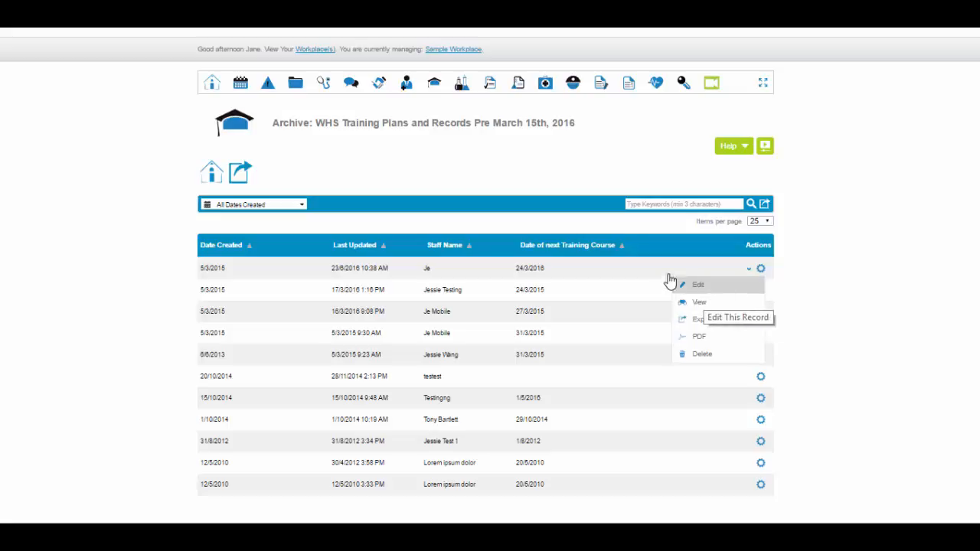
pyautogui.click(435, 86)
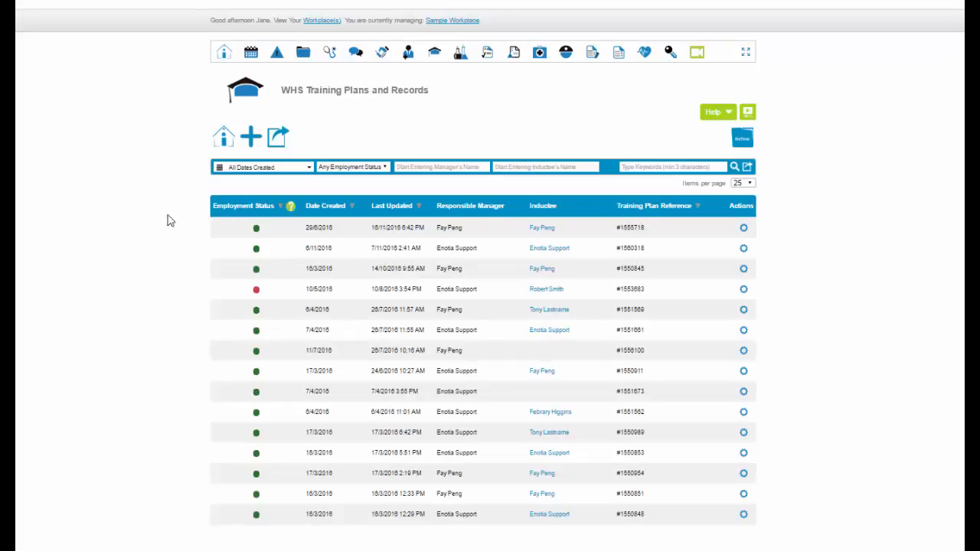
# Step: Look over the date created, employment status, inductee and keyword filters of the training plan list
pyautogui.click(309, 171)
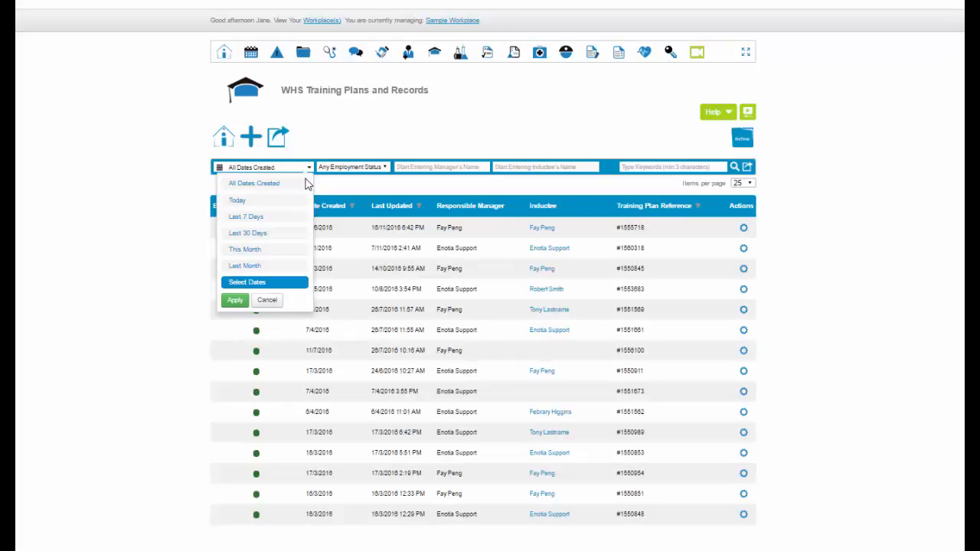
pyautogui.click(386, 170)
pyautogui.click(572, 167)
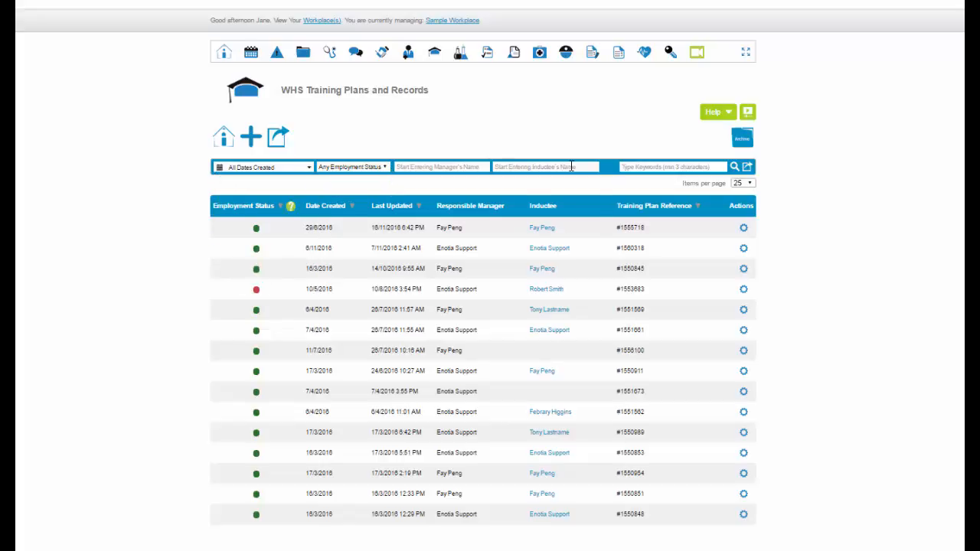
pyautogui.click(649, 167)
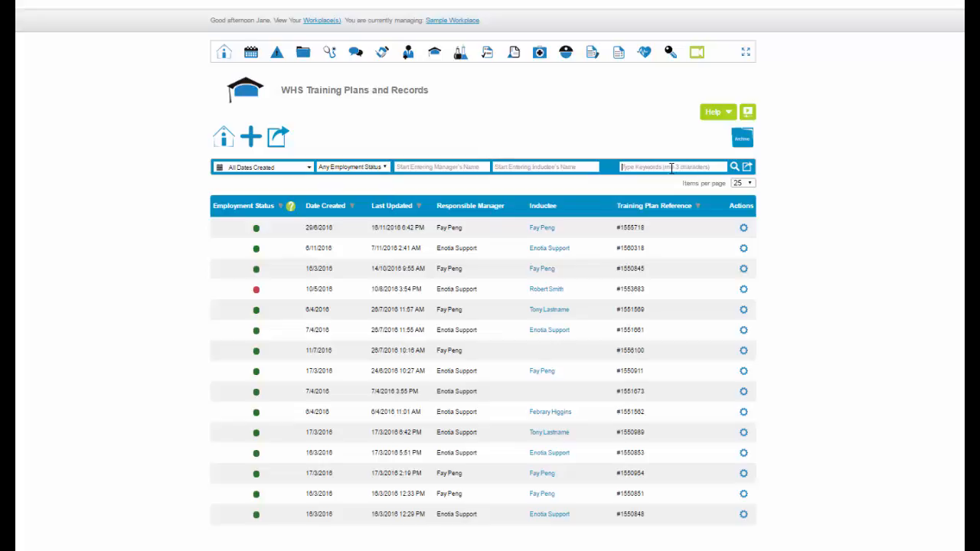
# Step: Export the filtered training plan records in CSV format with all export fields included
pyautogui.click(748, 168)
pyautogui.scroll(-3, 500, 262)
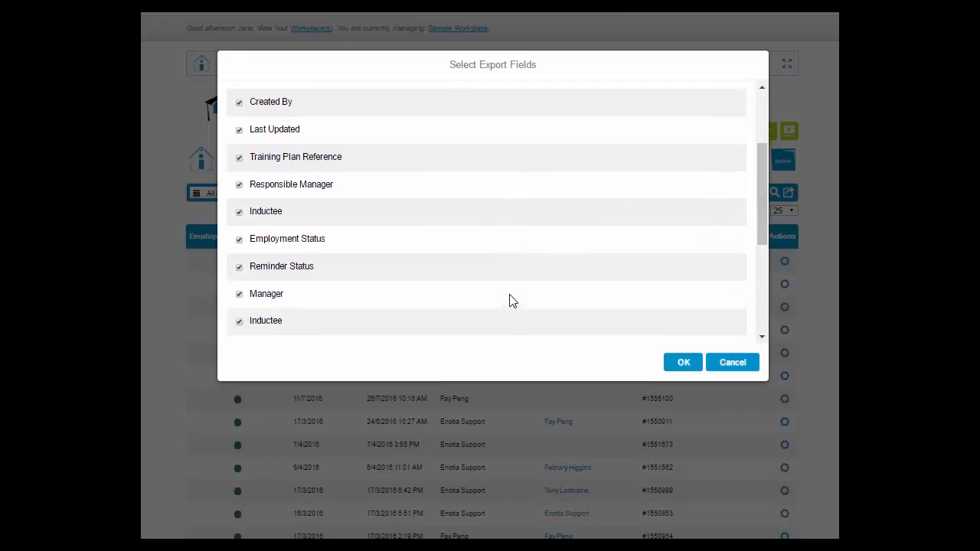
pyautogui.scroll(5, 510, 300)
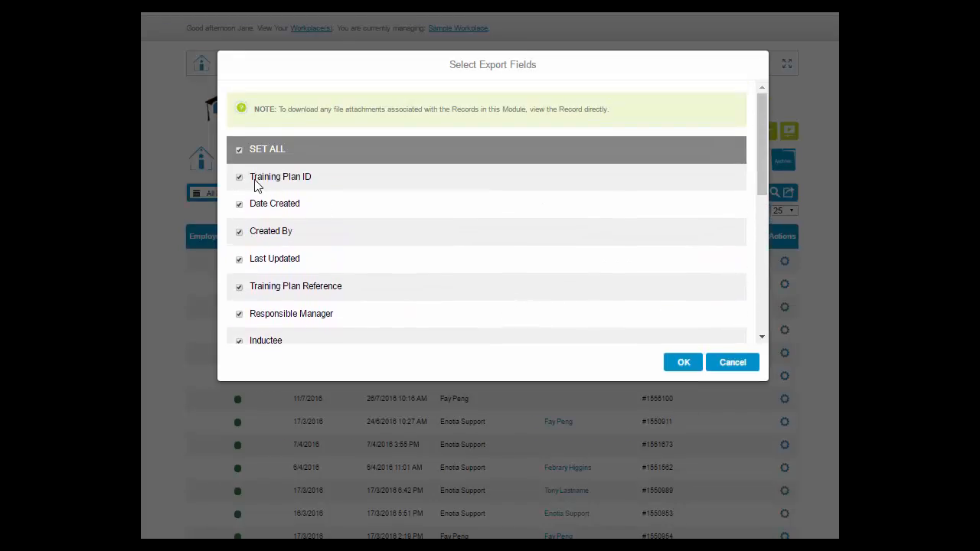
pyautogui.click(239, 177)
pyautogui.click(239, 205)
pyautogui.click(239, 204)
pyautogui.click(239, 176)
pyautogui.click(681, 370)
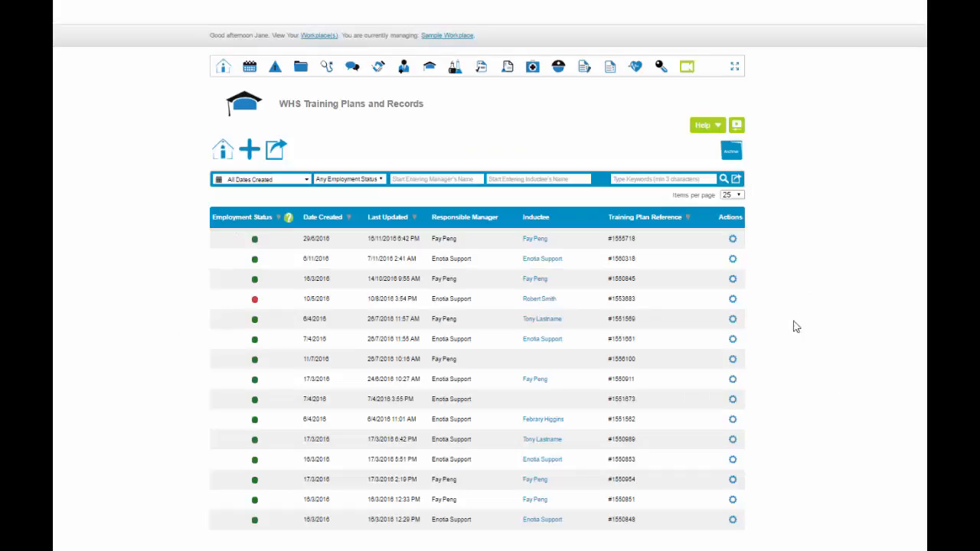
# Step: Open the first training plan in the list for editing and choose a different responsible manager
pyautogui.click(734, 240)
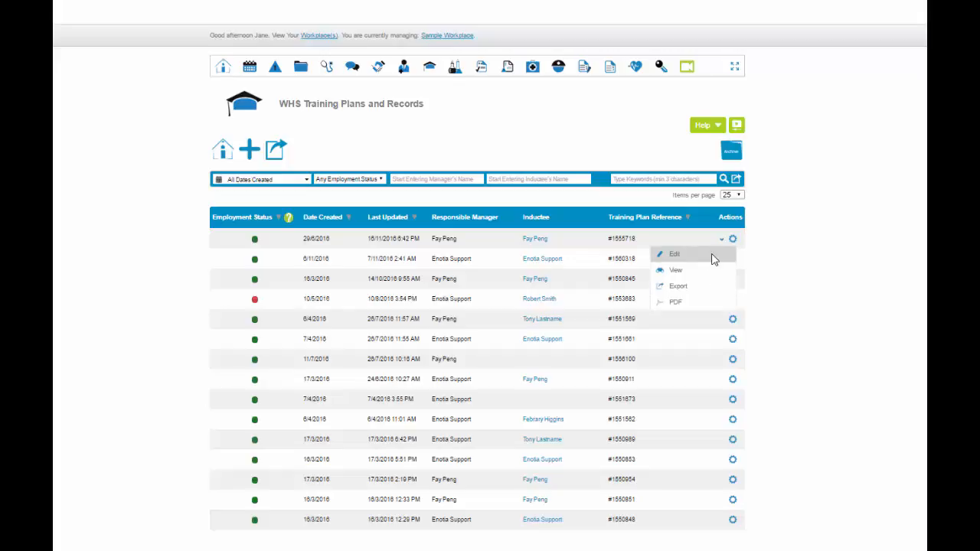
pyautogui.click(711, 259)
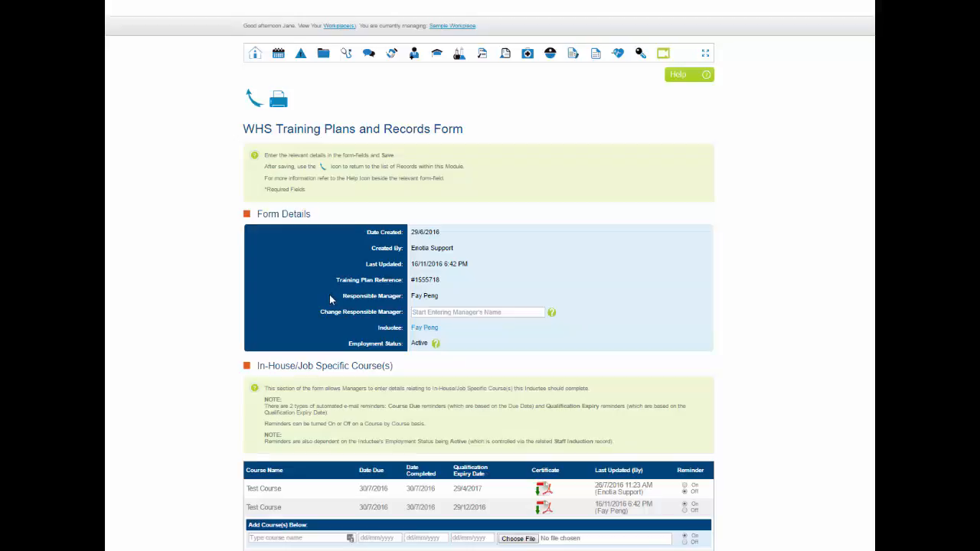
pyautogui.click(420, 310)
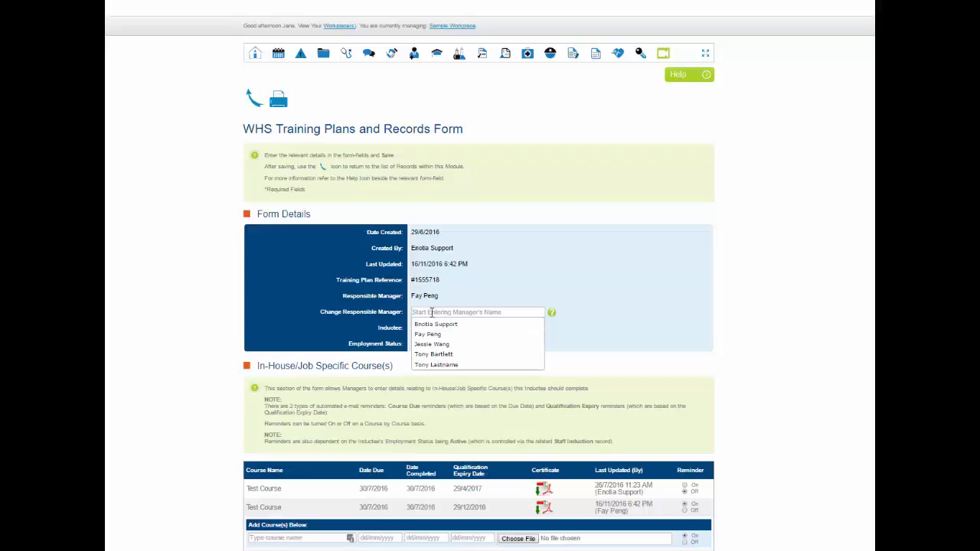
pyautogui.write('ton')
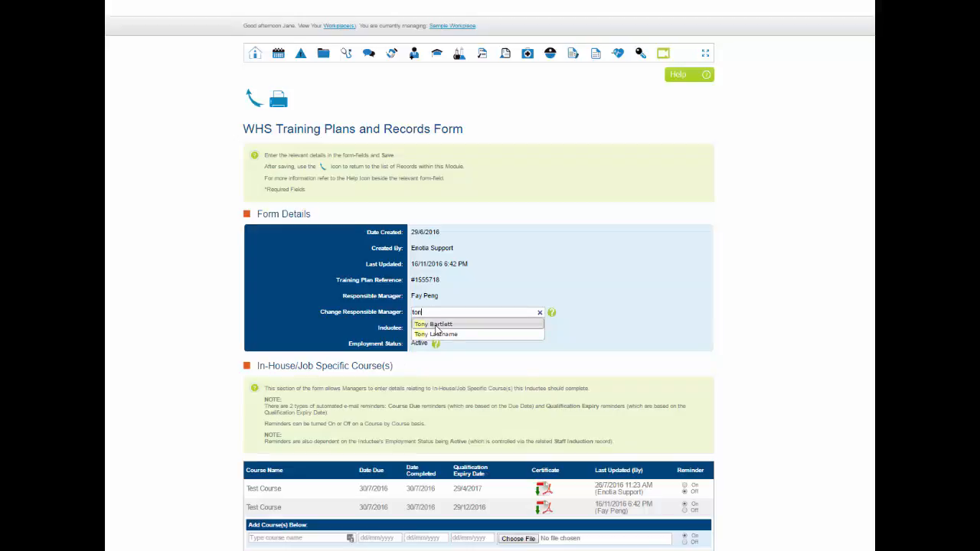
pyautogui.click(438, 324)
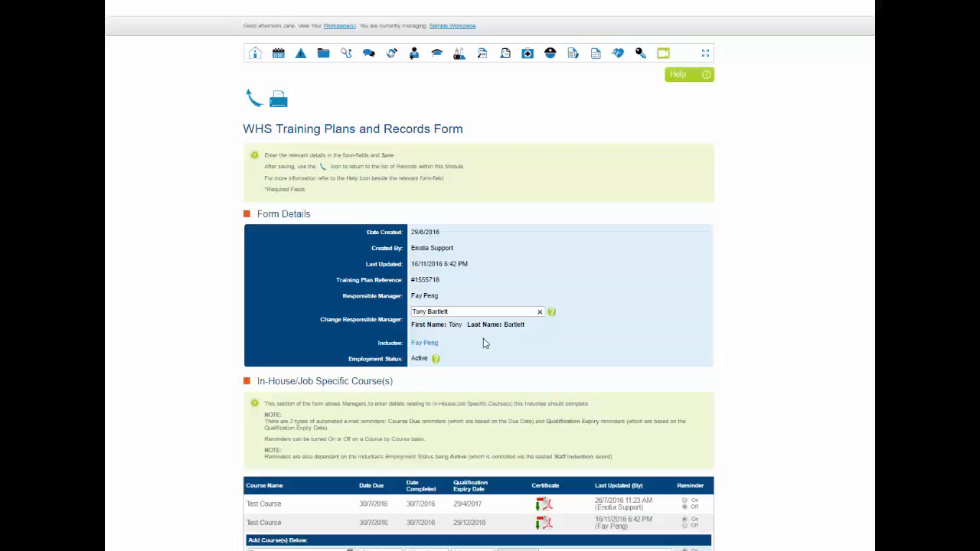
# Step: Read the Employment Status help and examine the in-house, external and HEMLearning course sections of the form
pyautogui.click(436, 359)
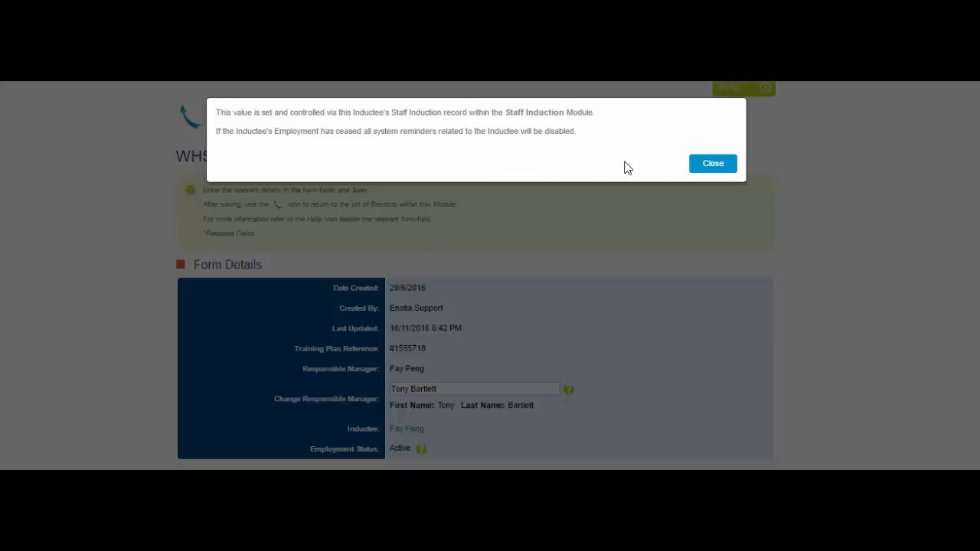
pyautogui.click(708, 173)
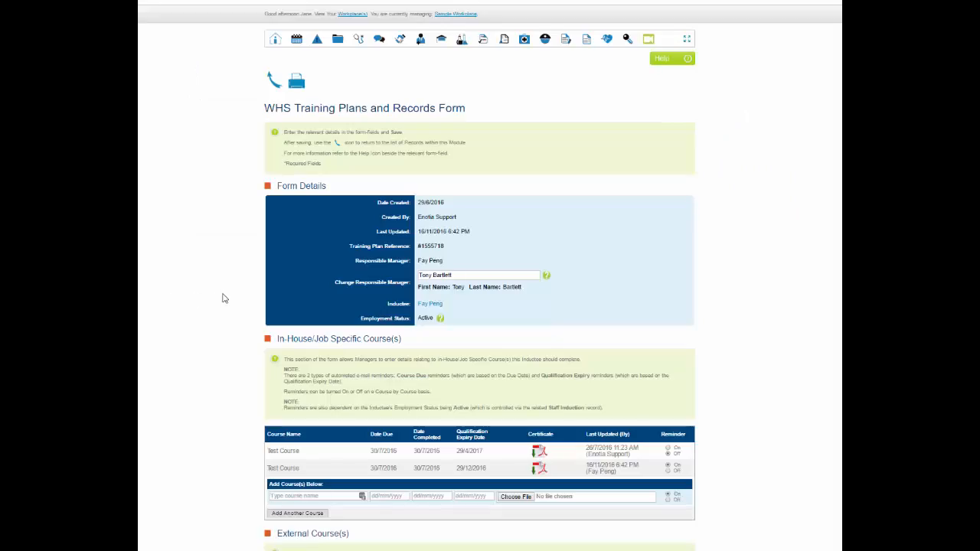
pyautogui.scroll(-4, 224, 299)
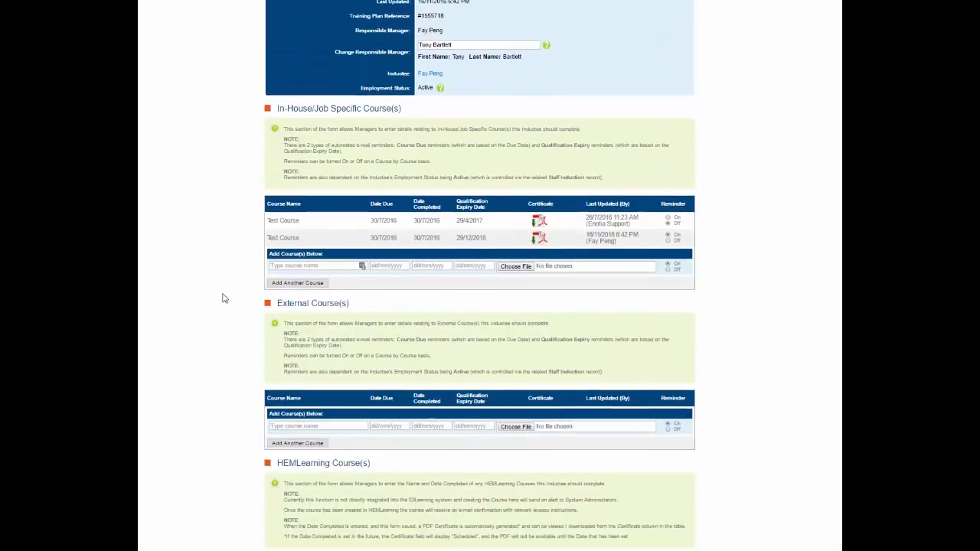
pyautogui.scroll(-1, 221, 298)
pyautogui.scroll(2, 222, 295)
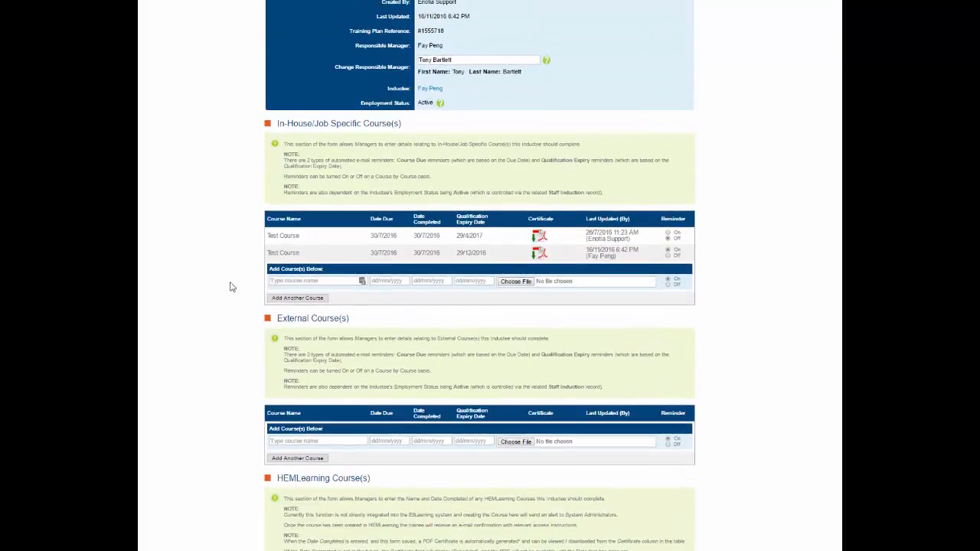
pyautogui.scroll(-1, 252, 360)
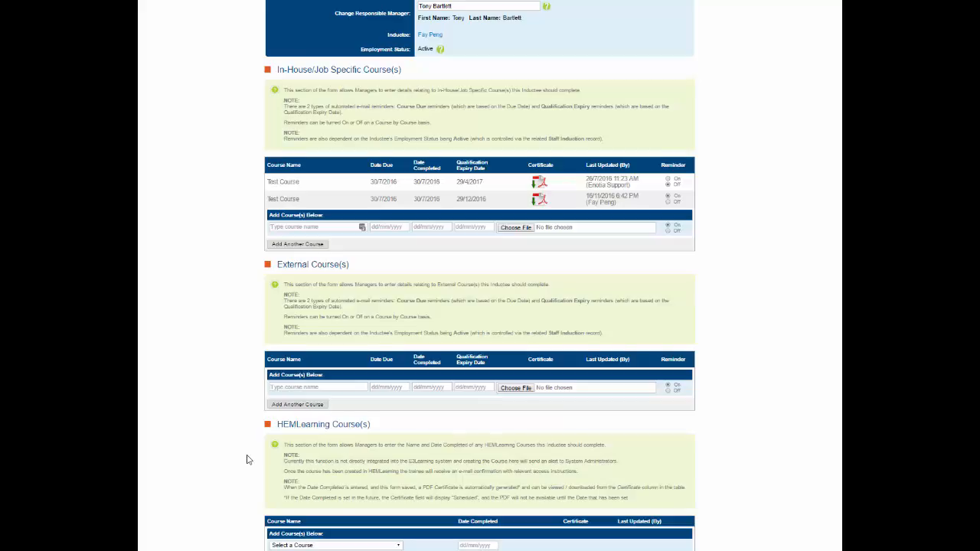
pyautogui.scroll(1, 247, 459)
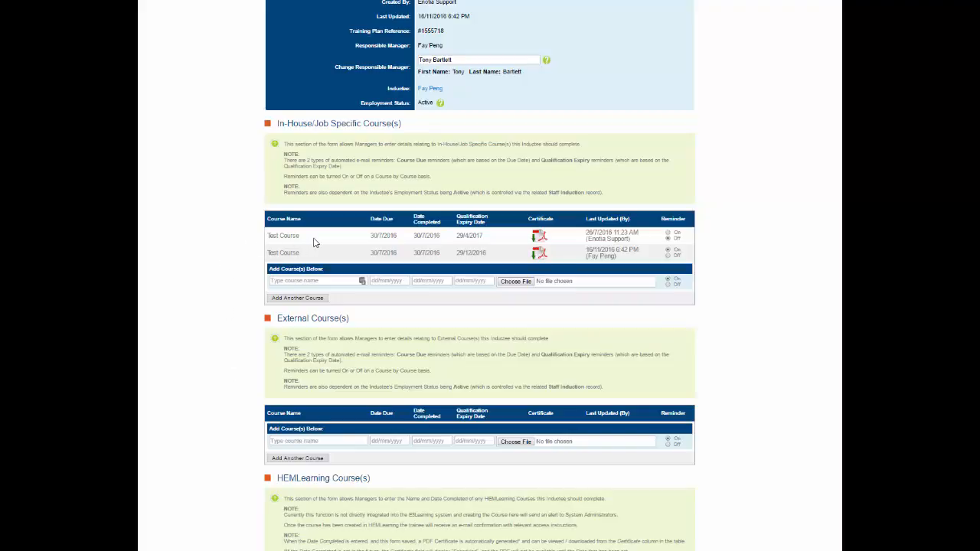
# Step: Enter "course" as the name of a new in-house/job specific course
pyautogui.click(297, 281)
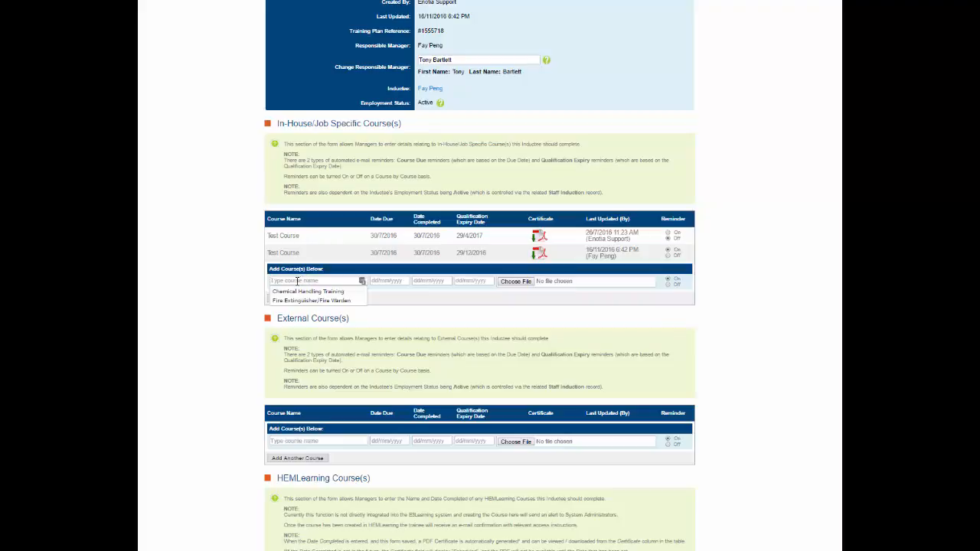
pyautogui.write('cou')
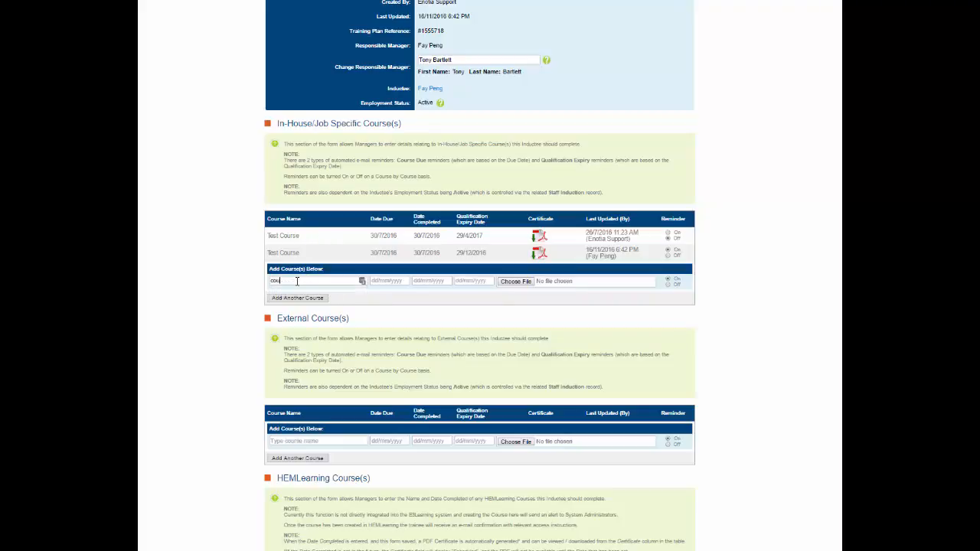
pyautogui.write('rse')
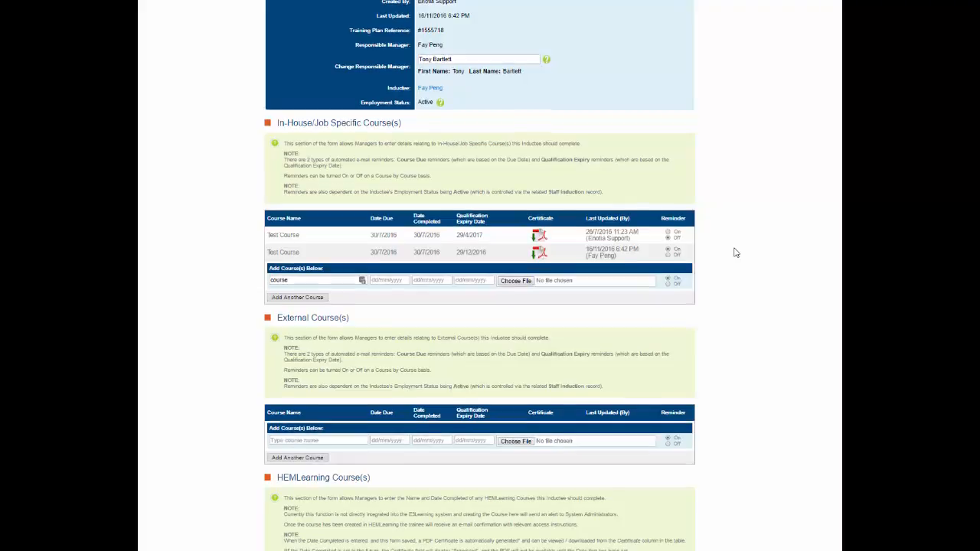
# Step: Select Office Ergonomics as an HEMLearning course with another blank course row below it, and save the training plan
pyautogui.scroll(-3, 736, 252)
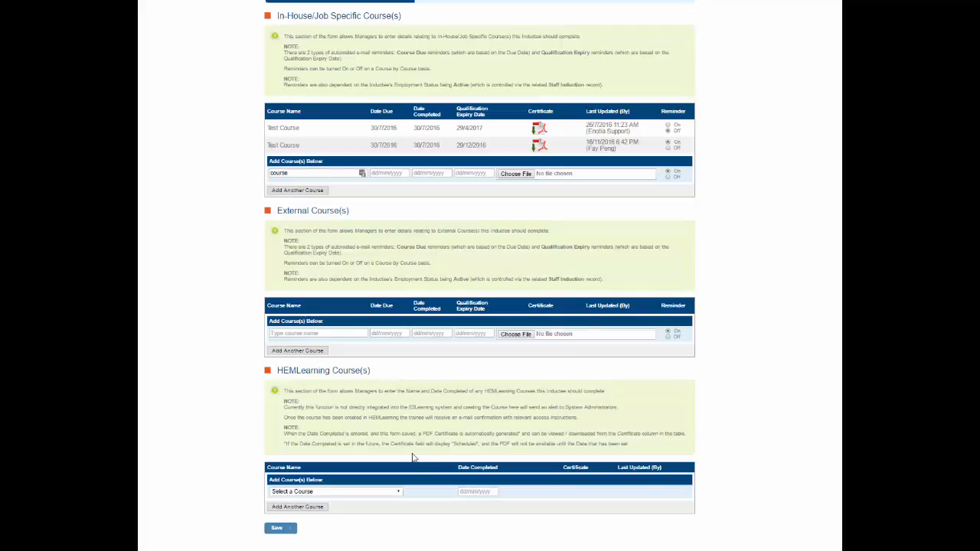
pyautogui.click(398, 494)
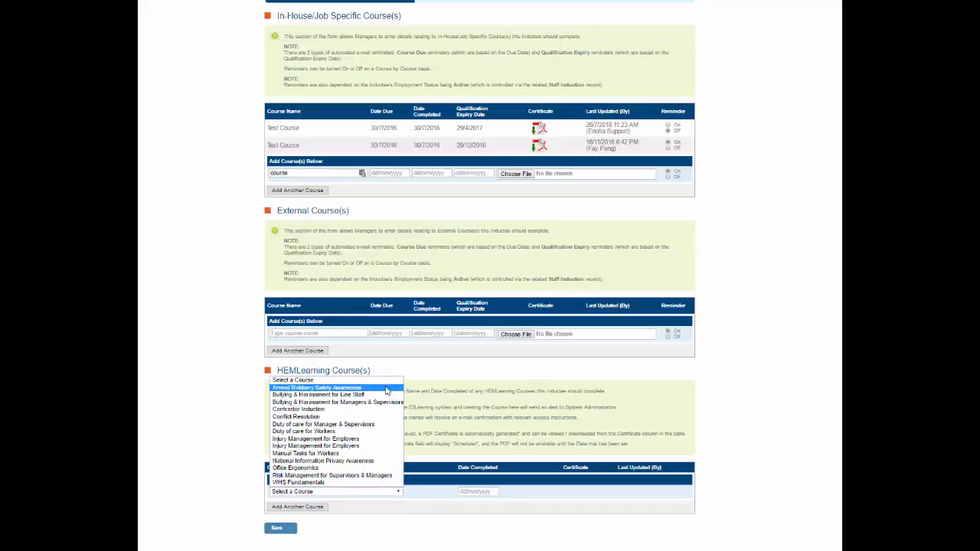
pyautogui.click(369, 472)
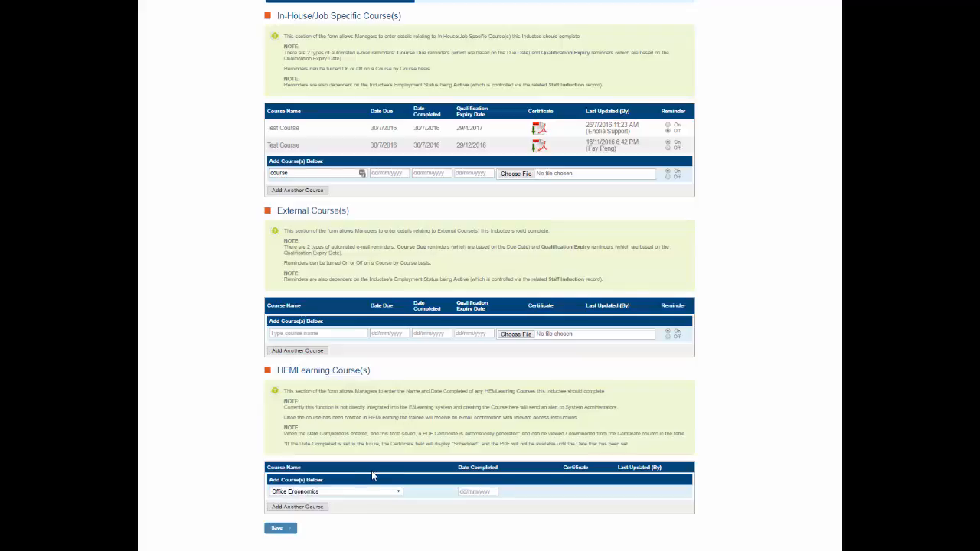
pyautogui.click(326, 509)
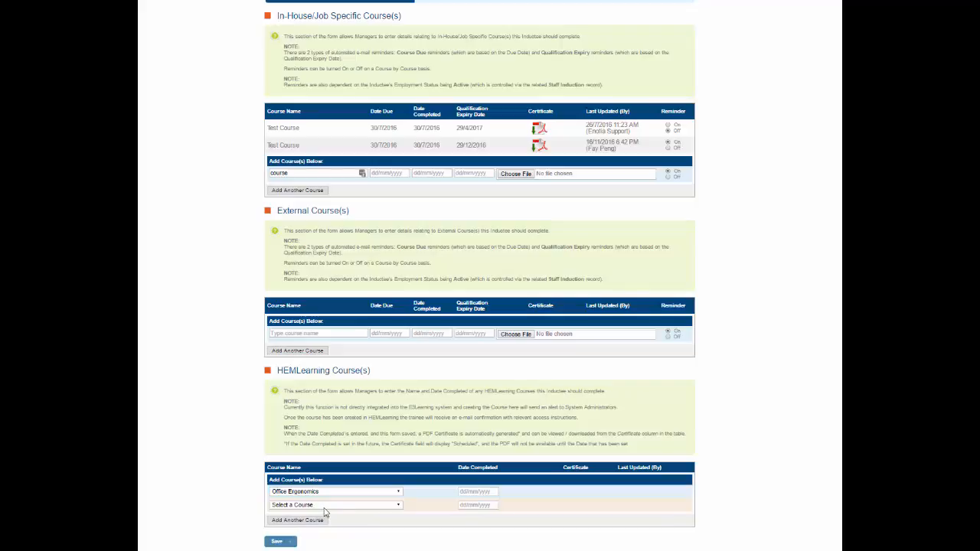
pyautogui.click(279, 543)
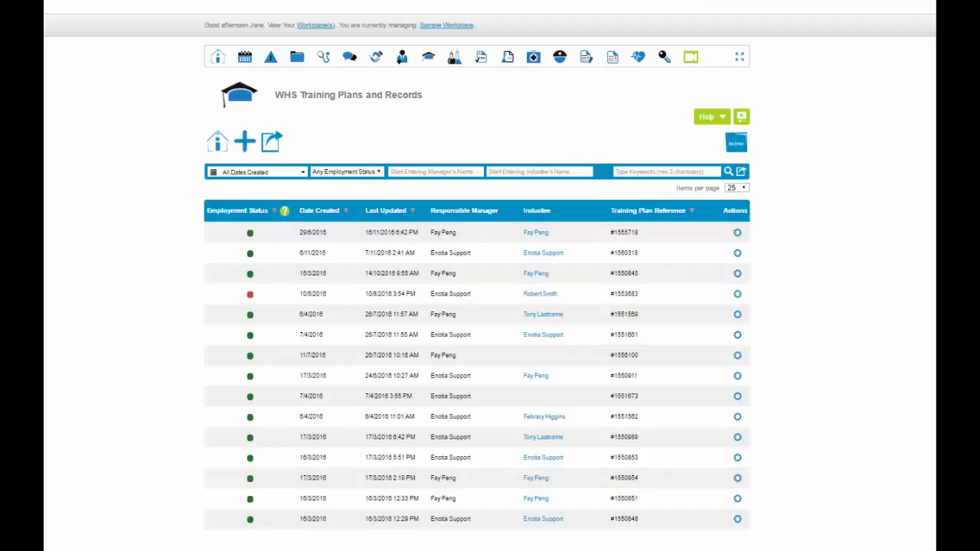
# Step: Consult the help information for the WHS Training Plans and Records list
pyautogui.moveTo(740, 245)
pyautogui.click(714, 120)
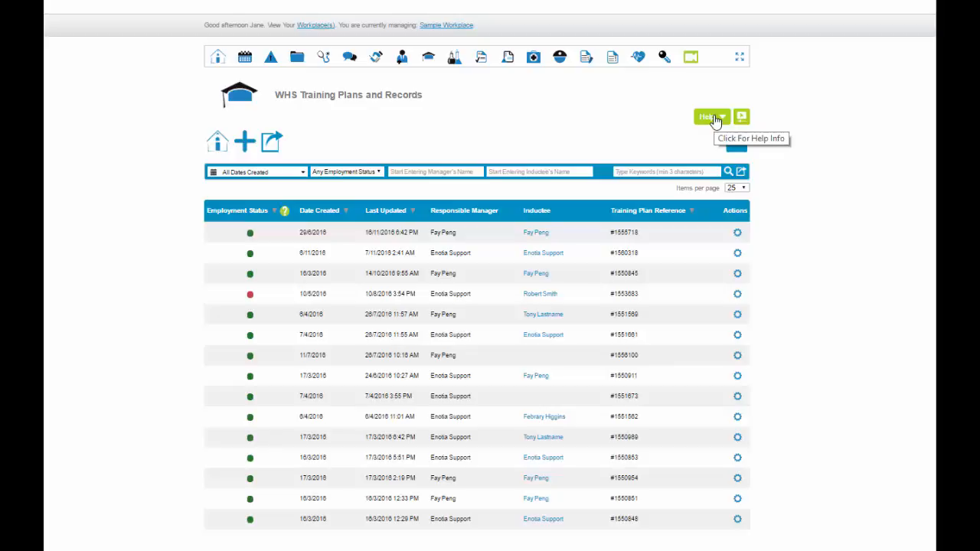